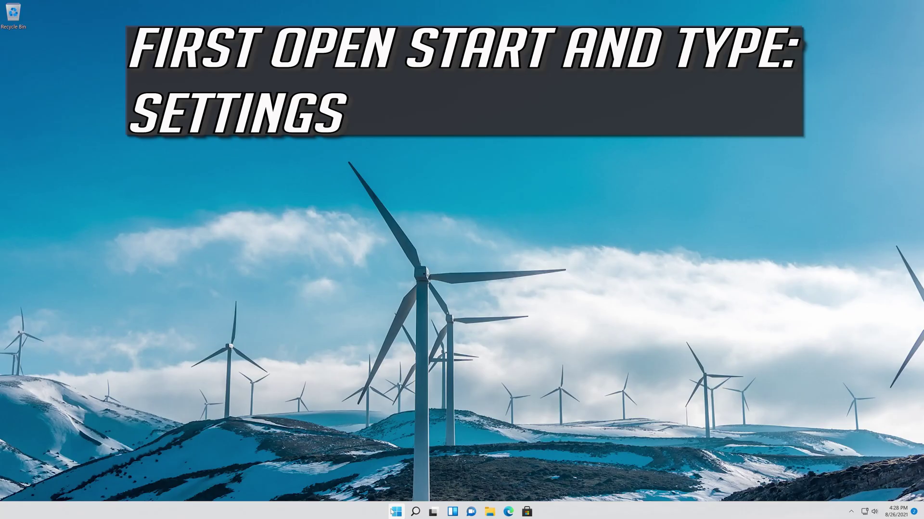
Launch the Settings app through a Start menu search for 'settings'.
left_click(396, 512)
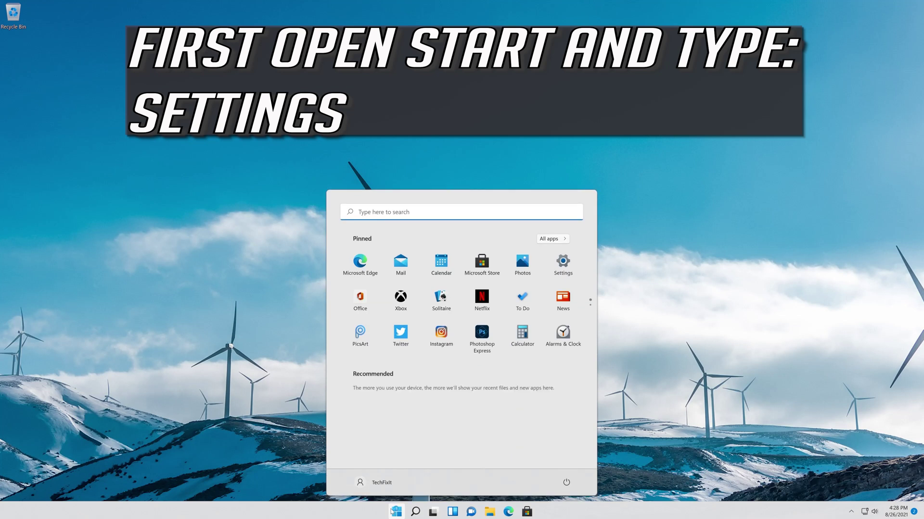
type("settings")
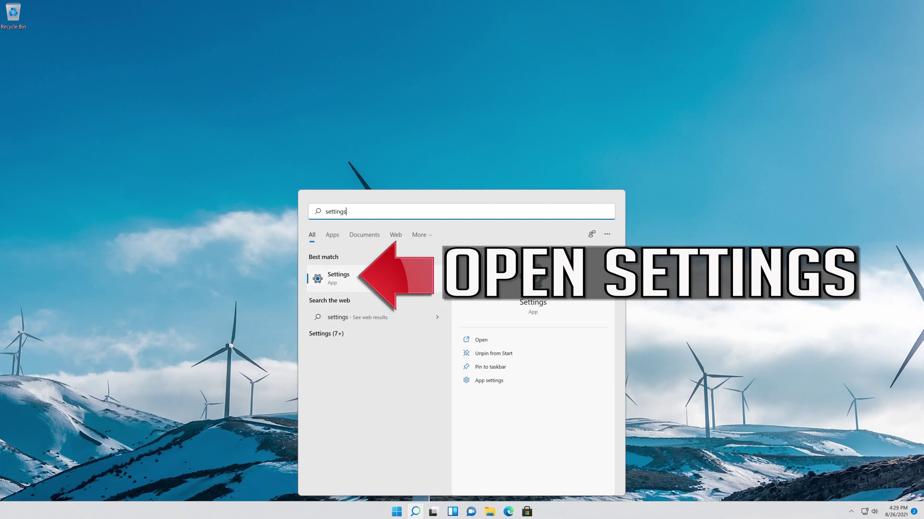
left_click(400, 278)
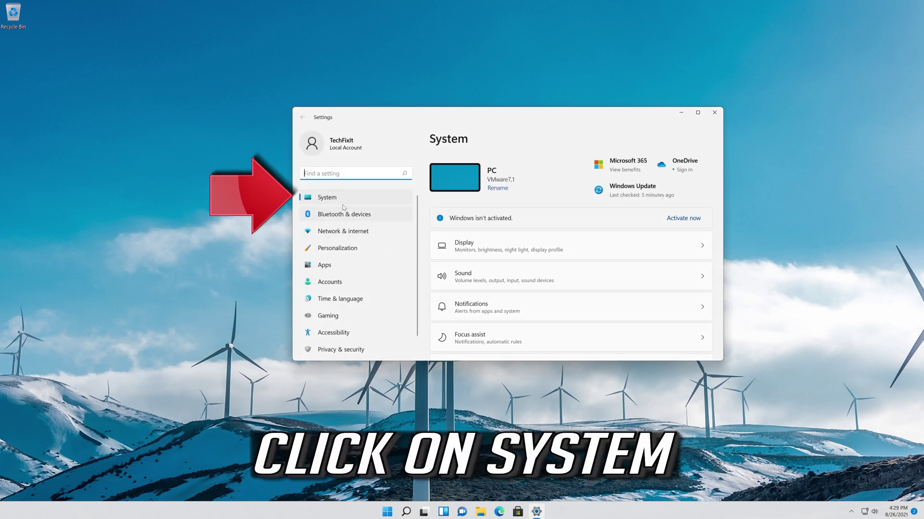
Run the Camera troubleshooter from System > Troubleshoot > Other troubleshooters.
left_click(336, 202)
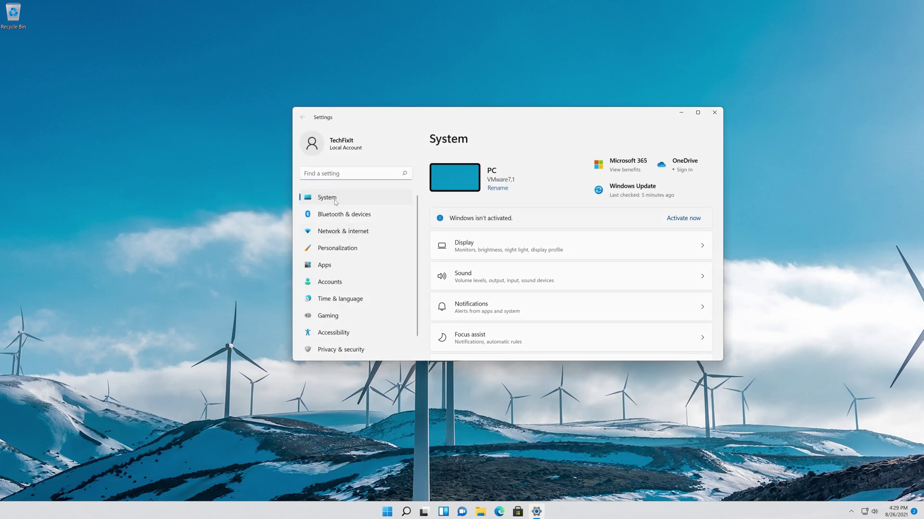
scroll(494, 311, "down", 5)
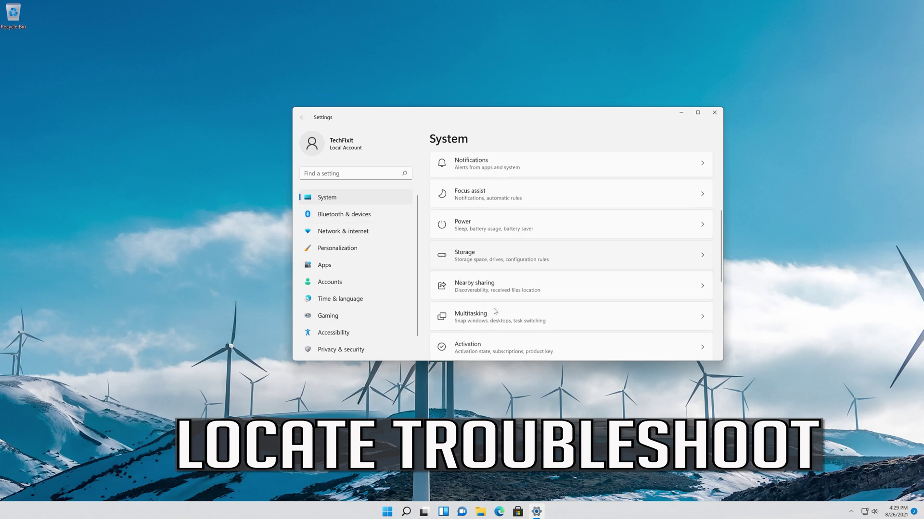
scroll(495, 310, "down", 3)
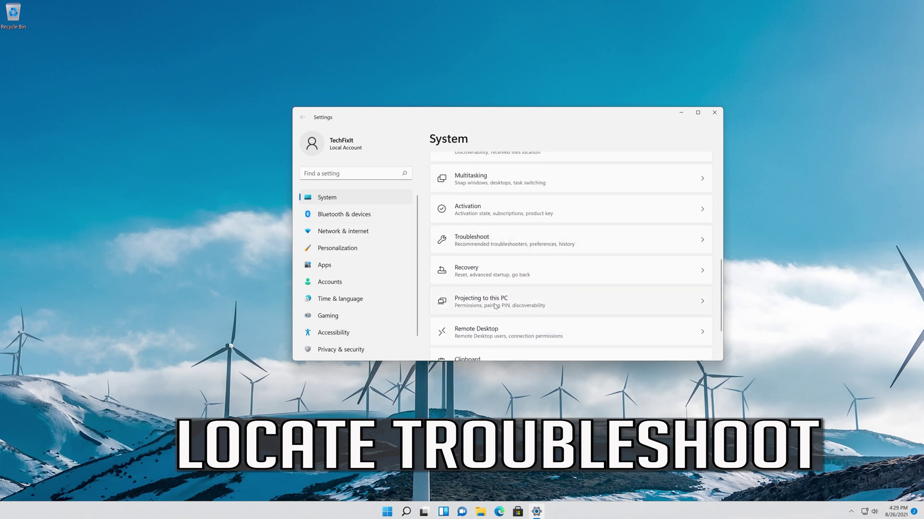
left_click(503, 245)
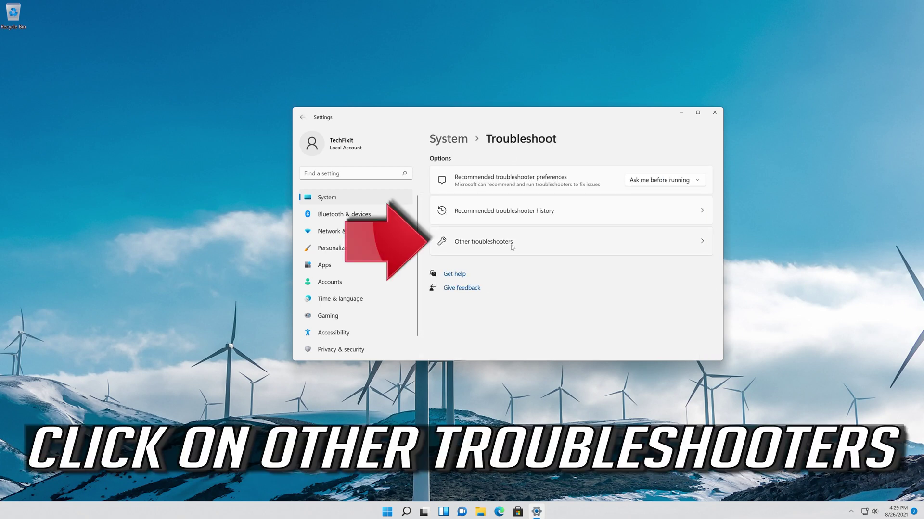
left_click(512, 246)
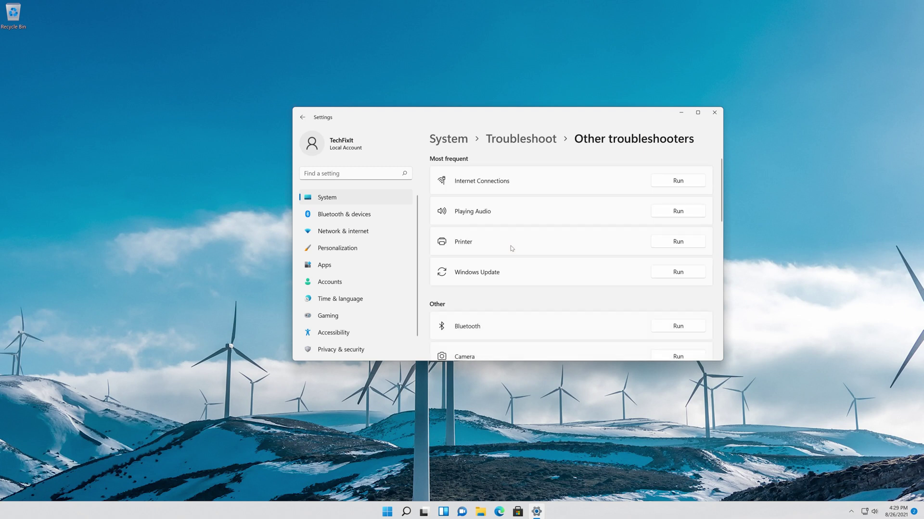
scroll(512, 248, "down", 3)
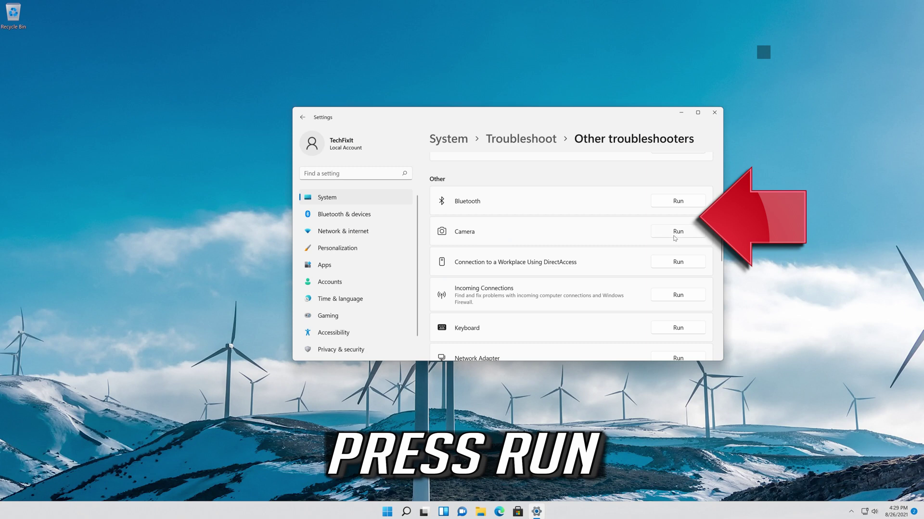
left_click(675, 237)
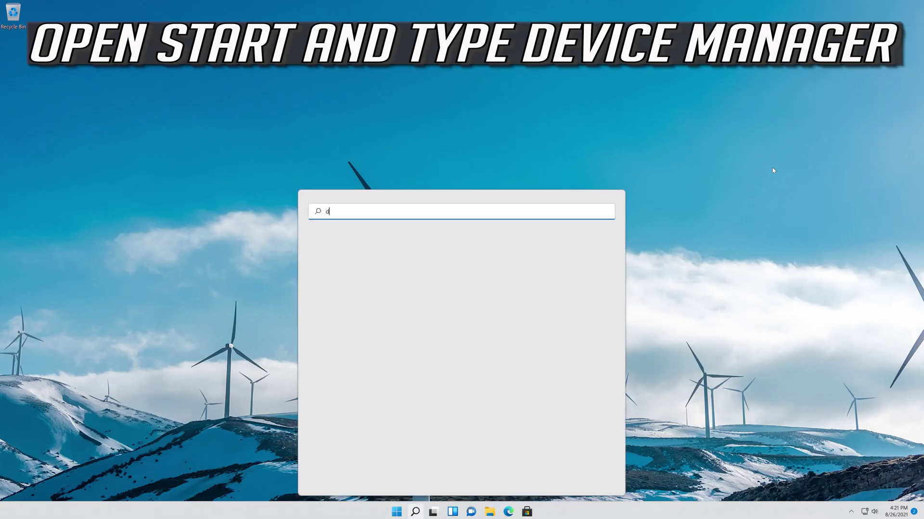
Search for 'device manager' and launch Device Manager from the results.
type("evice manag")
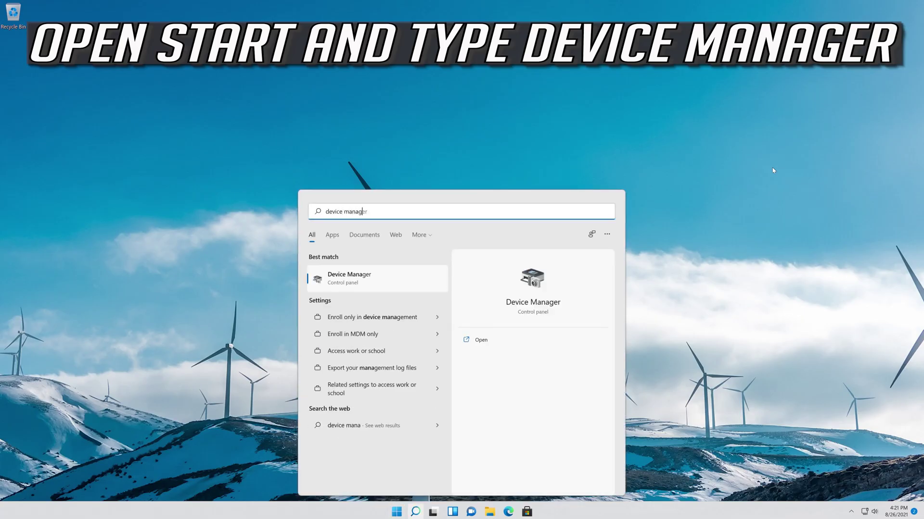
type("er")
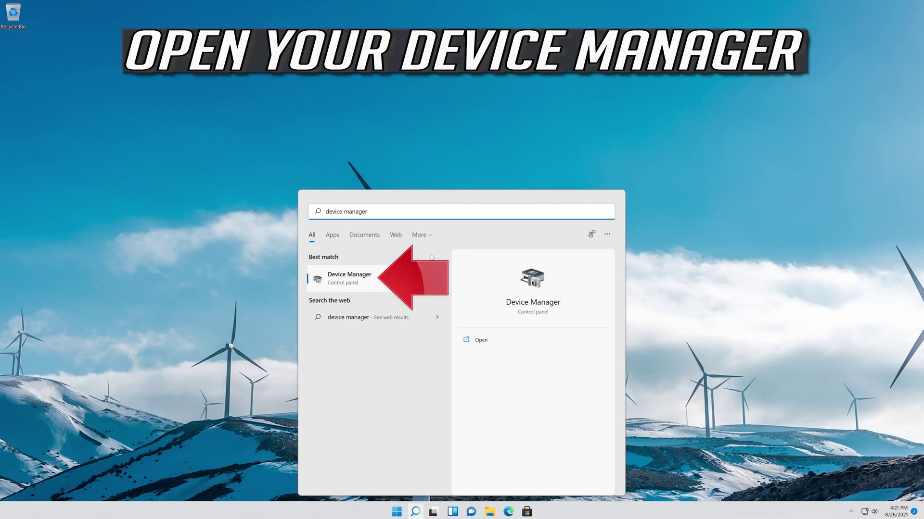
left_click(377, 280)
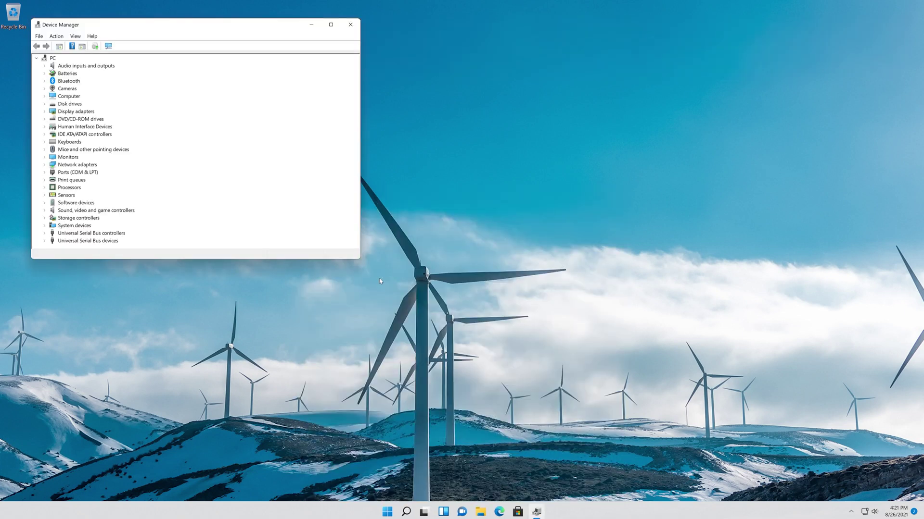
Show the first Integrated Webcam's driver details under Cameras, version 10.0.22000.1.
left_click_drag(213, 26, 544, 129)
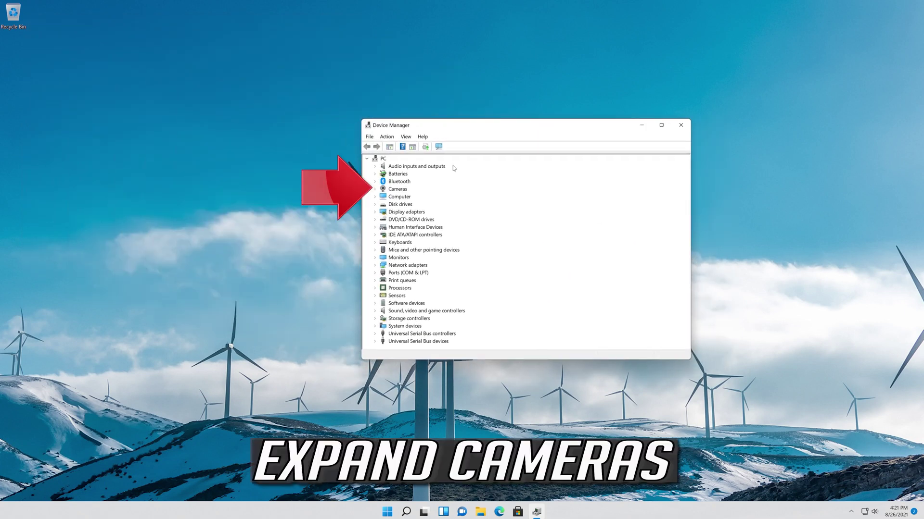
left_click(374, 190)
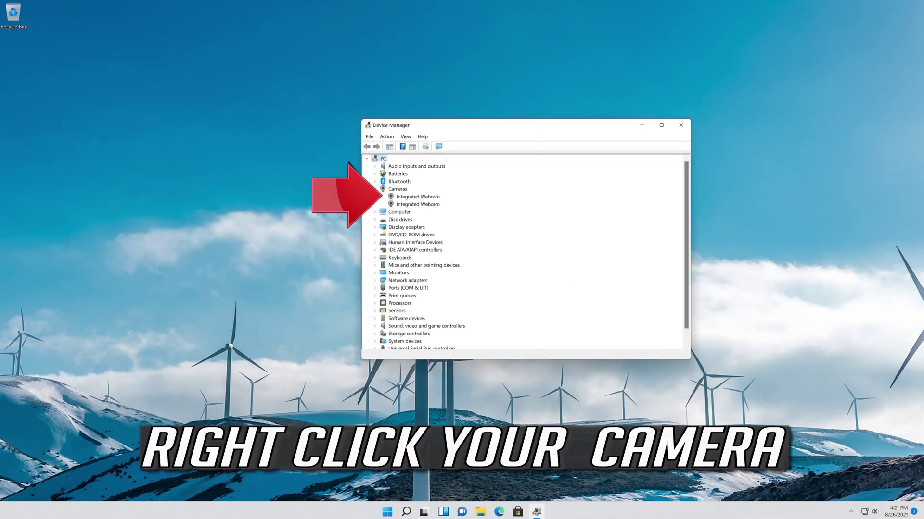
left_click(399, 198)
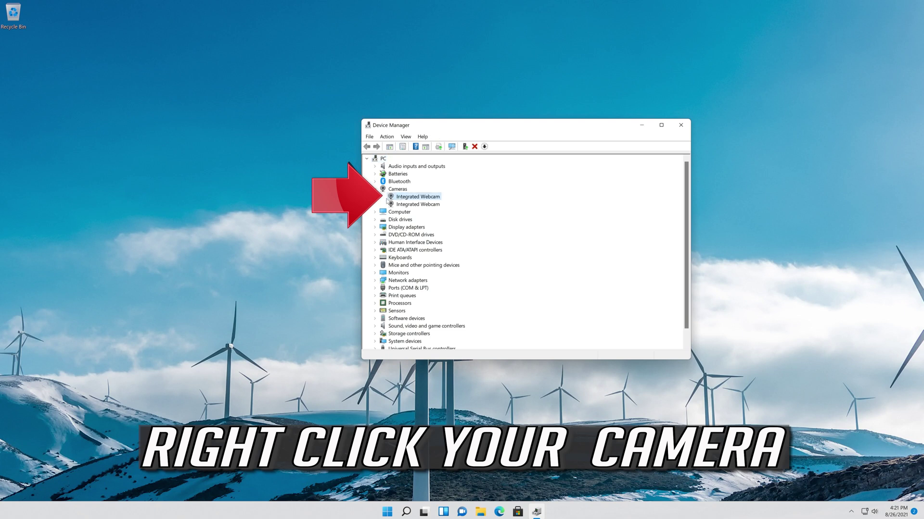
right_click(418, 198)
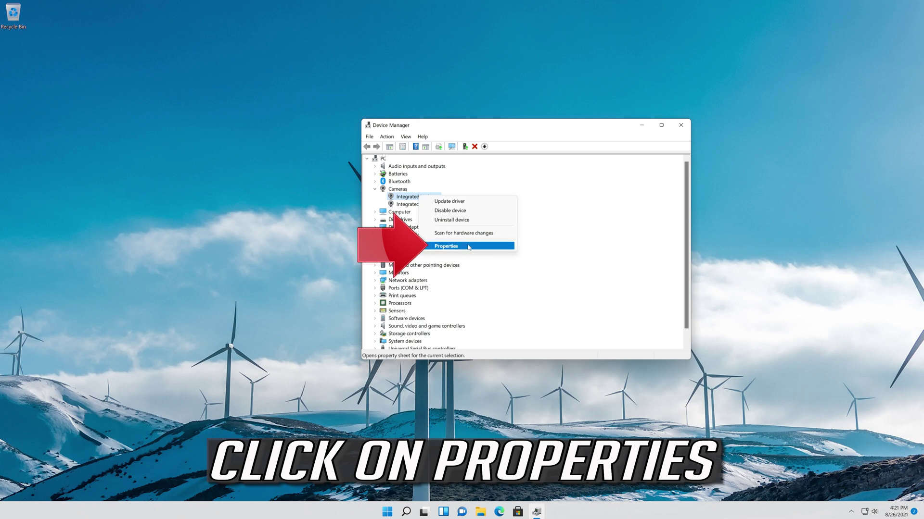
left_click(469, 247)
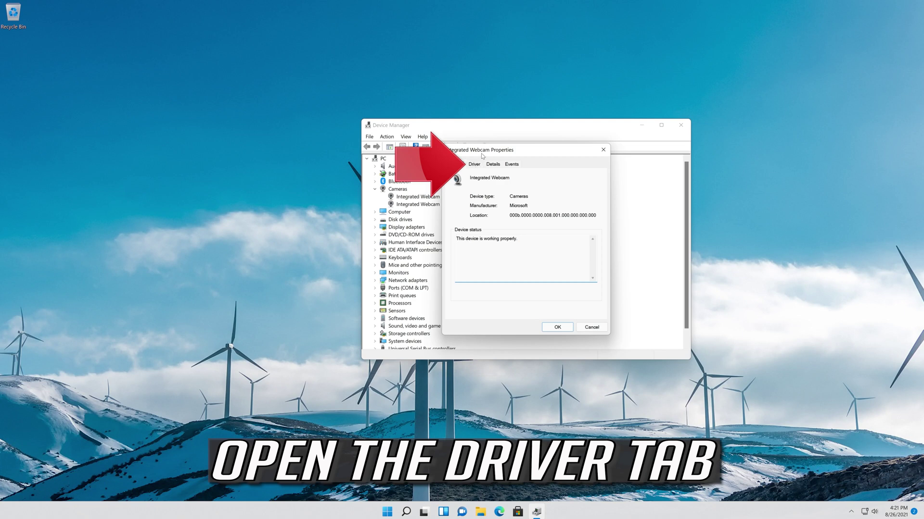
left_click(473, 165)
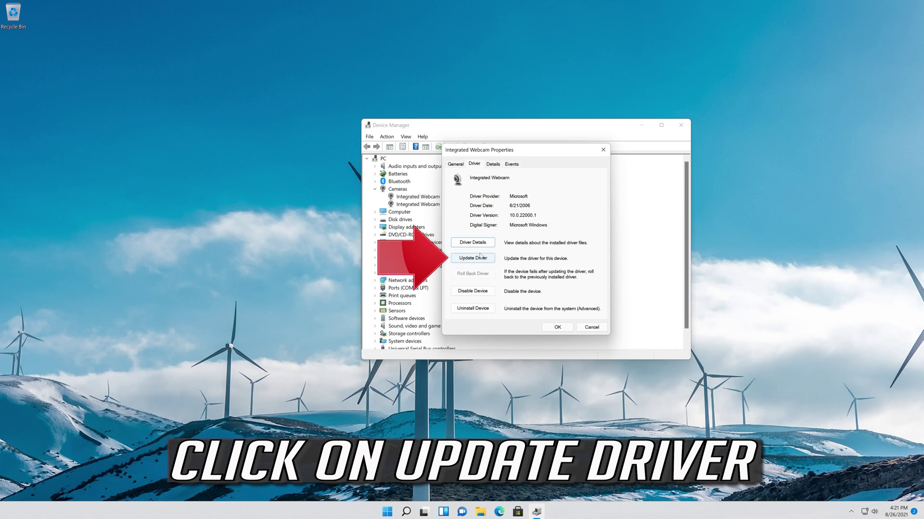
Search automatically for an Integrated Webcam driver, then check Windows Update for newer drivers.
left_click(484, 259)
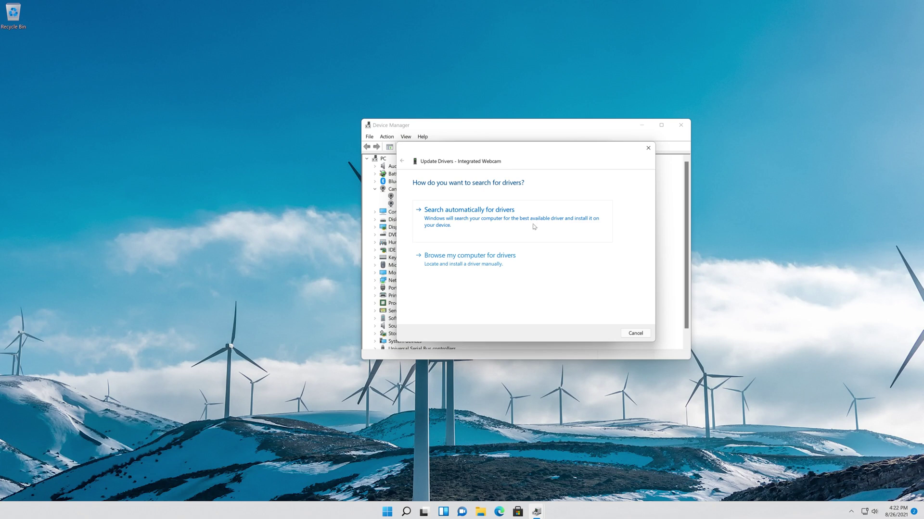
left_click(534, 226)
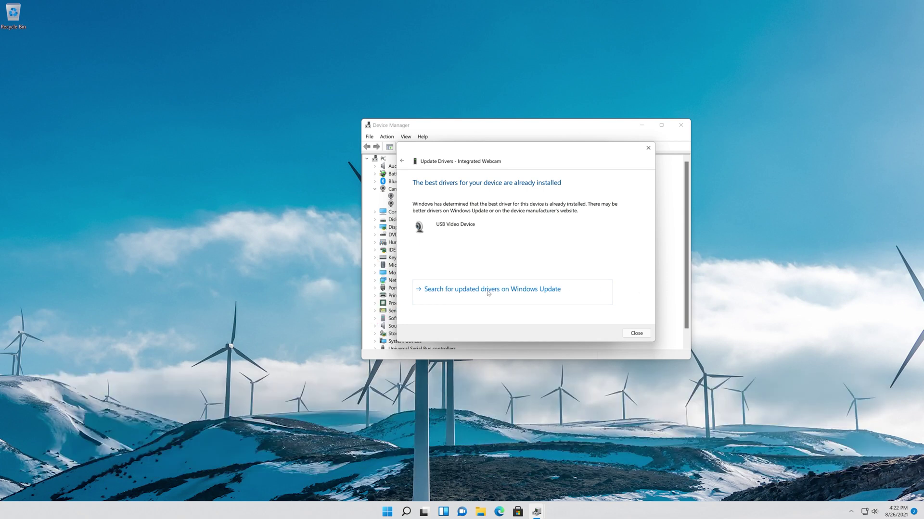
left_click(486, 290)
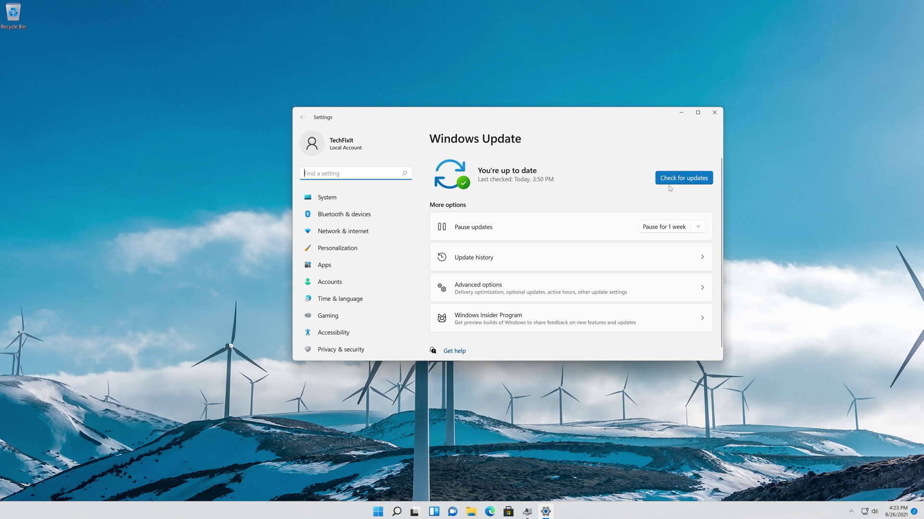
left_click(689, 180)
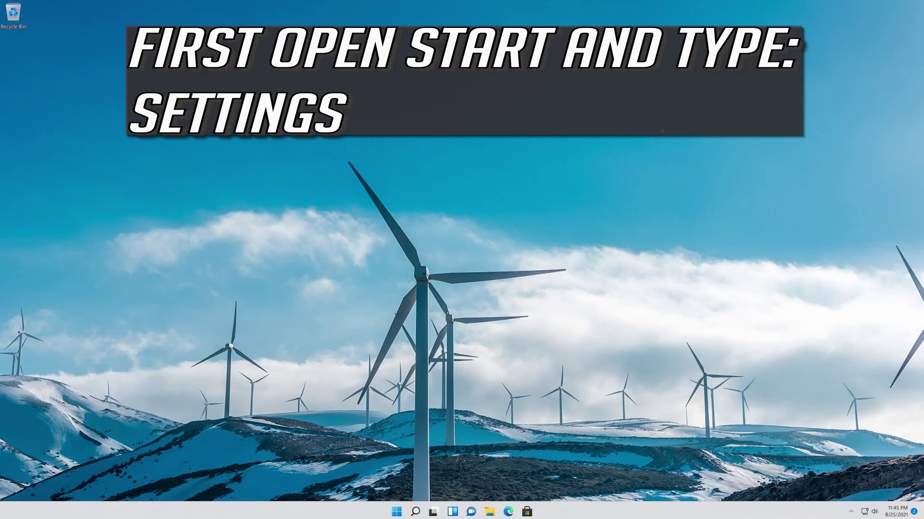
Reopen the Settings app through a Start menu search for 'settings'.
key("super")
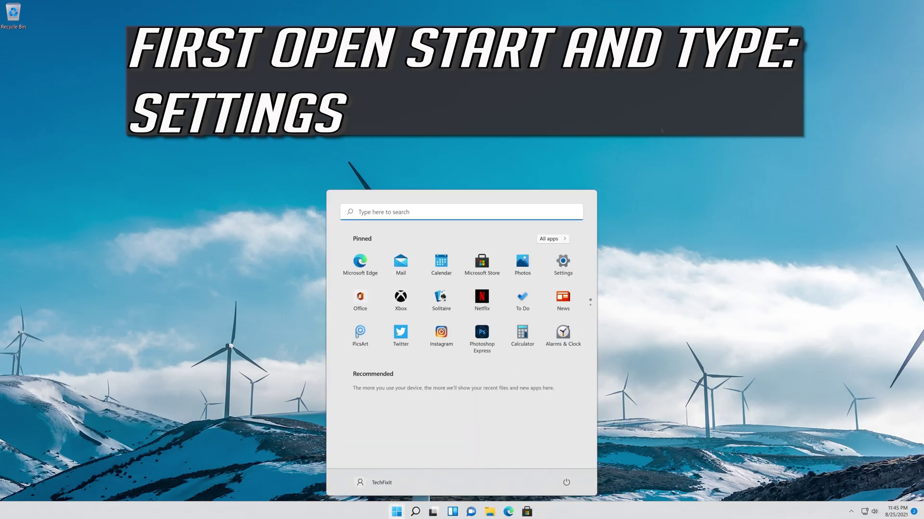
type("settings")
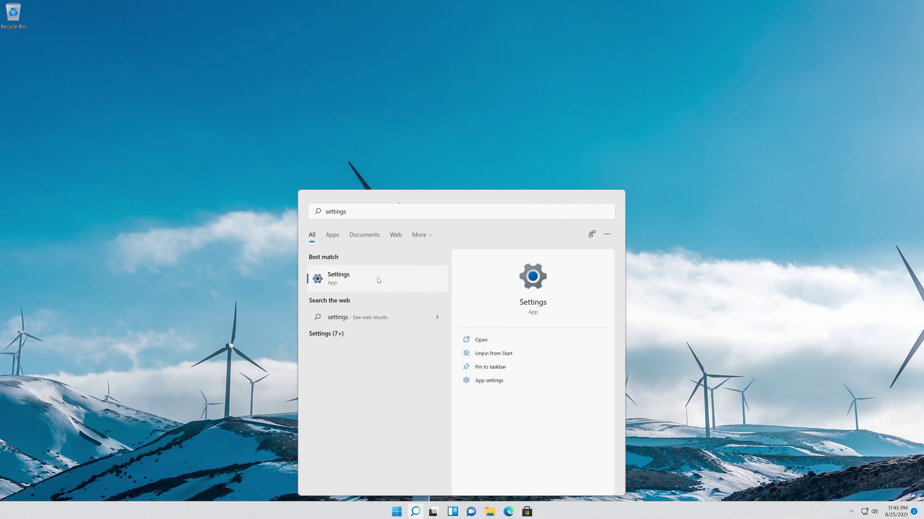
left_click(377, 281)
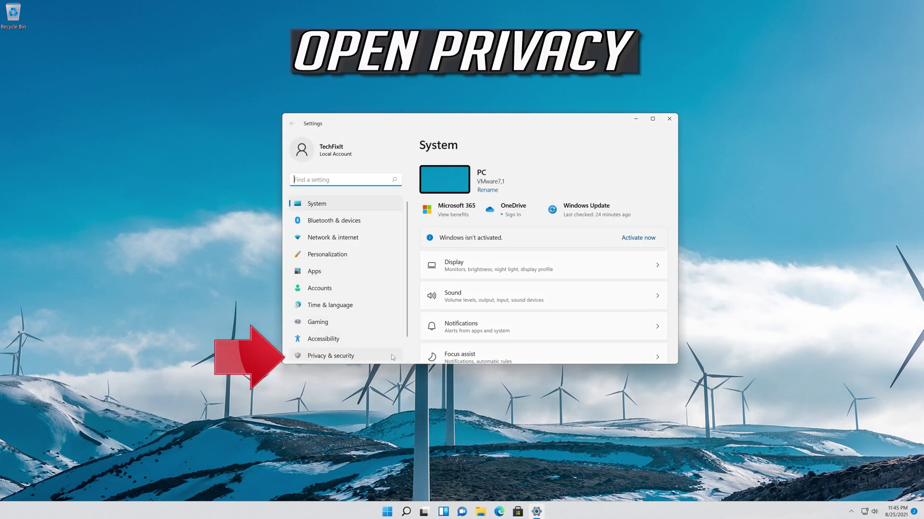
Go to Privacy & security > App permissions > Camera.
left_click(352, 357)
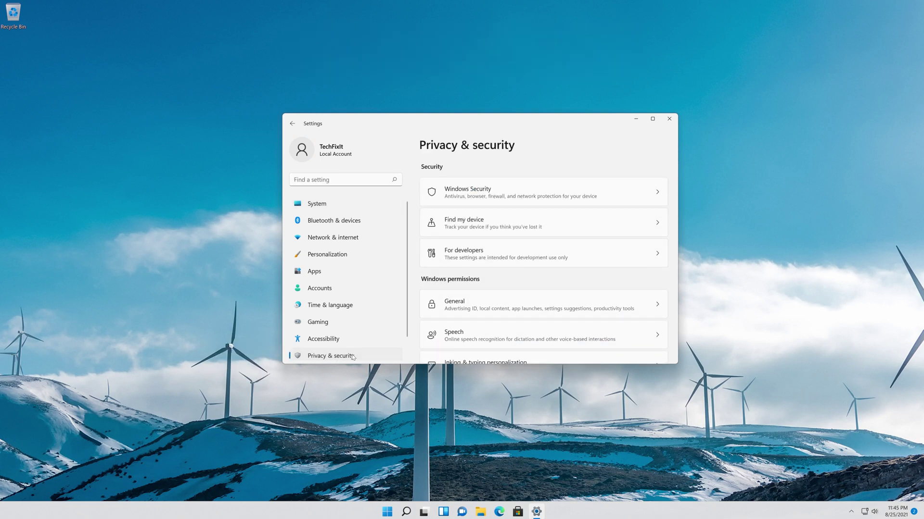
scroll(505, 291, "down", 1)
scroll(506, 291, "down", 3)
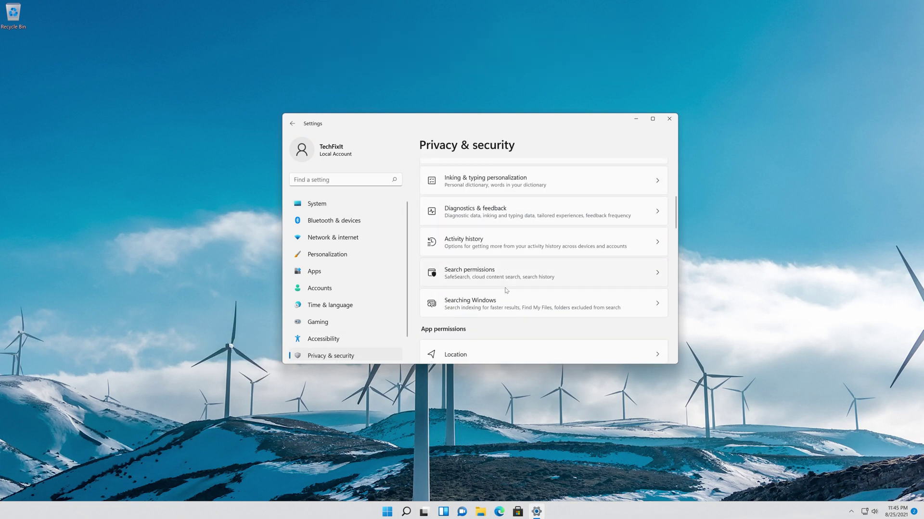
scroll(506, 291, "down", 3)
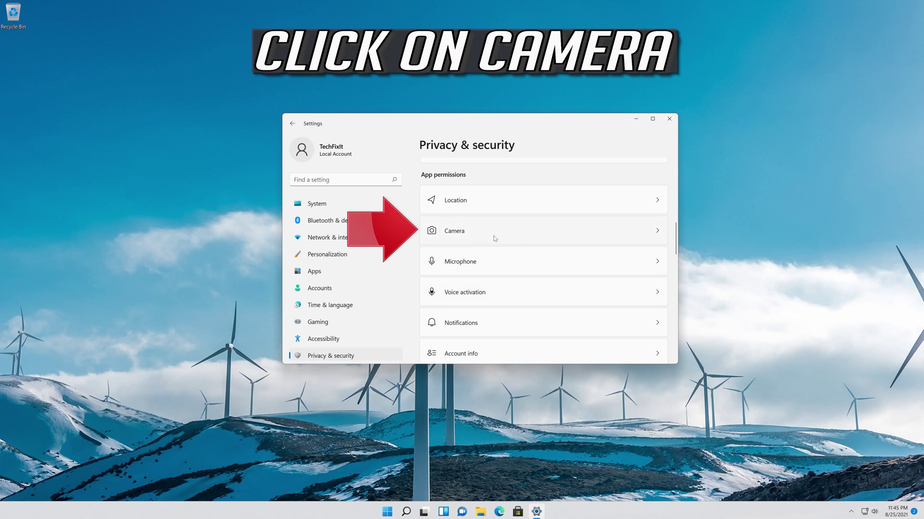
left_click(494, 238)
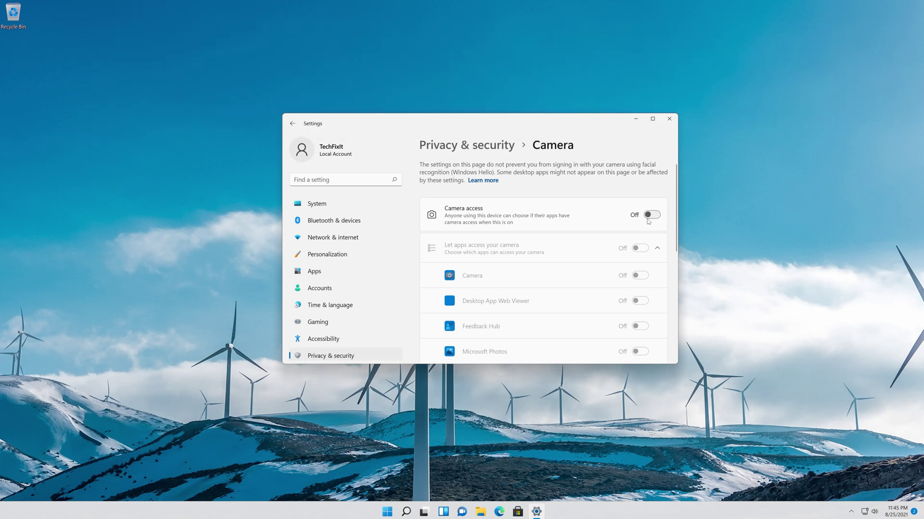
Switch on camera access, app camera access and desktop-app camera access, then close Settings.
left_click(652, 215)
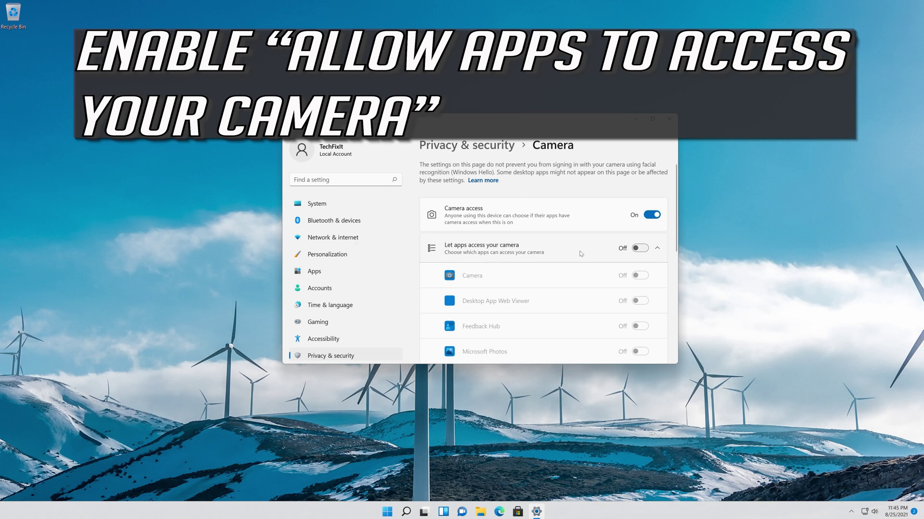
left_click(644, 250)
scroll(634, 235, "down", 2)
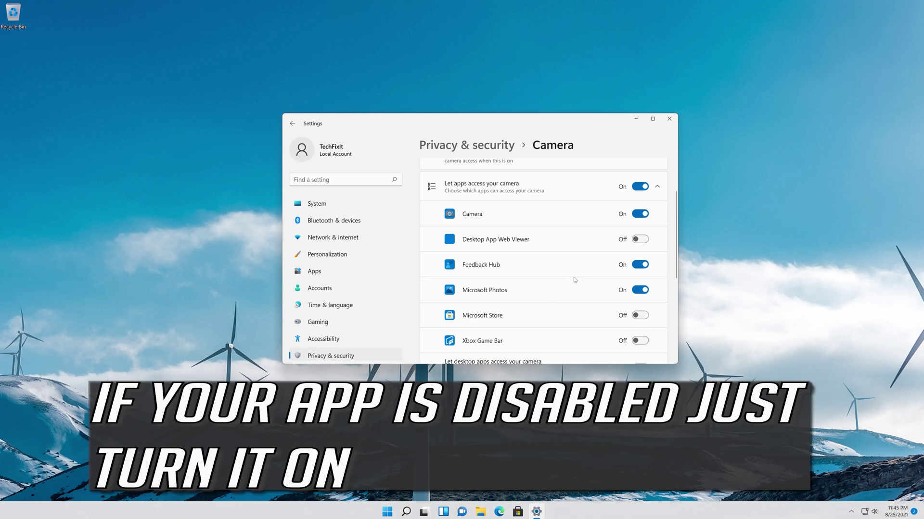
scroll(574, 279, "down", 3)
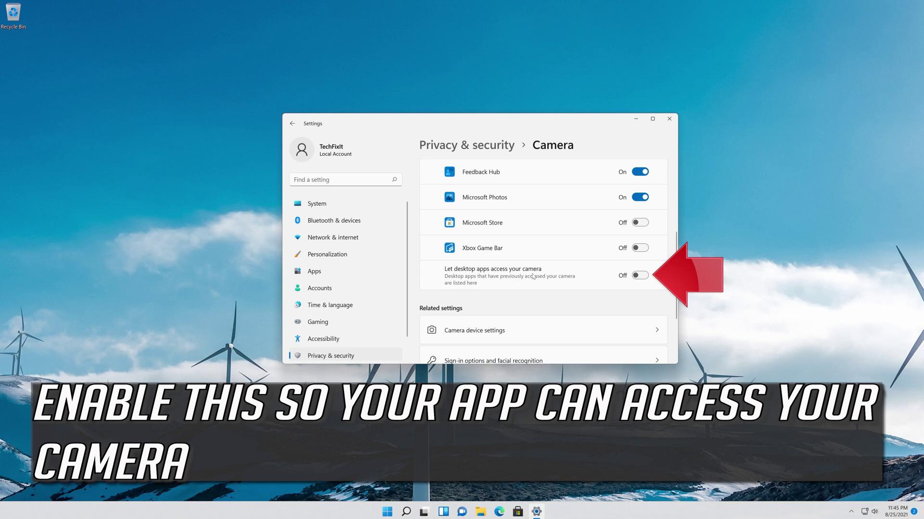
left_click(642, 278)
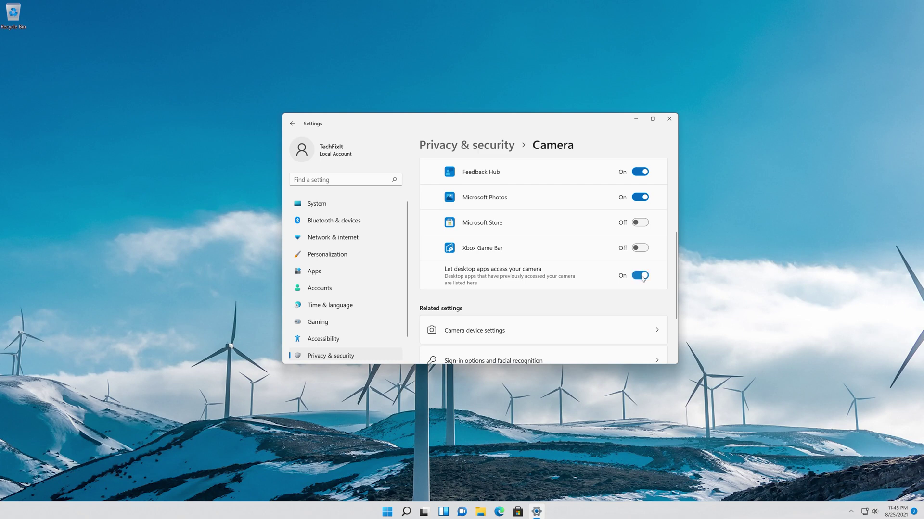
left_click(667, 121)
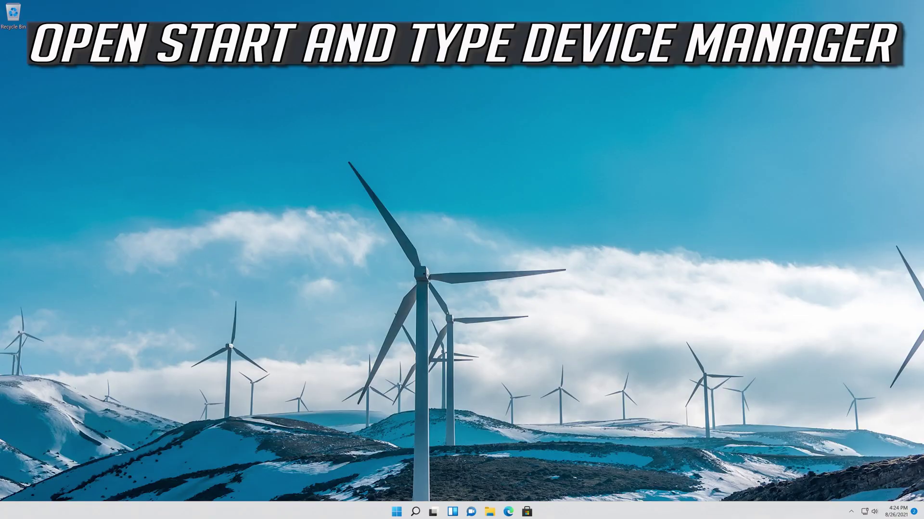
Reopen Device Manager through a Start menu search for 'device manager'.
key("super")
type("d")
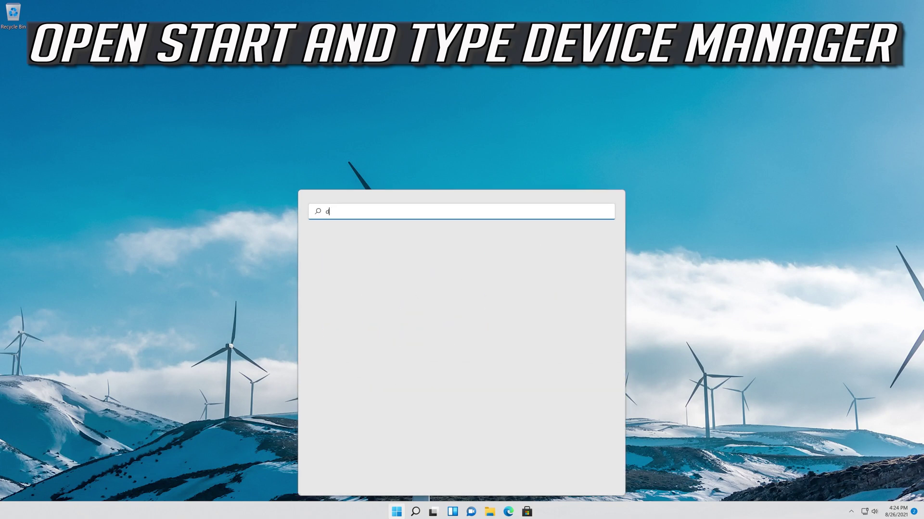
type("evice manager")
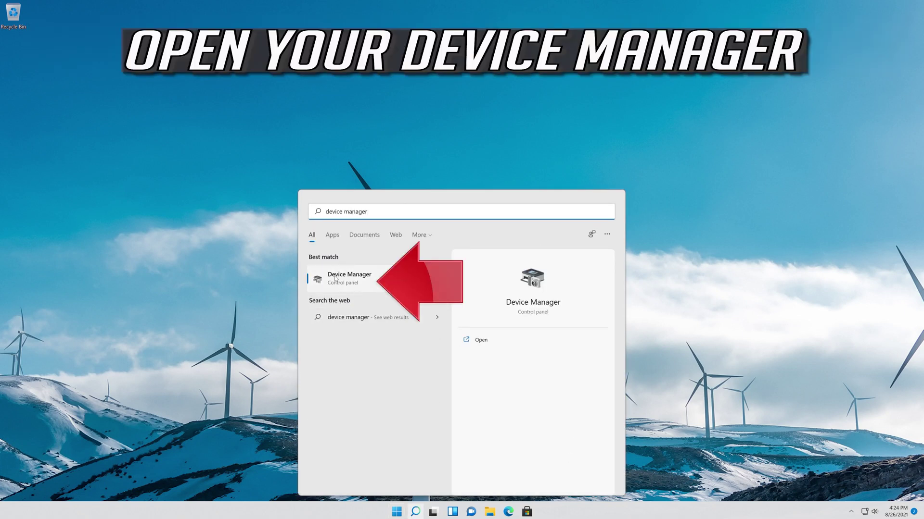
left_click(358, 284)
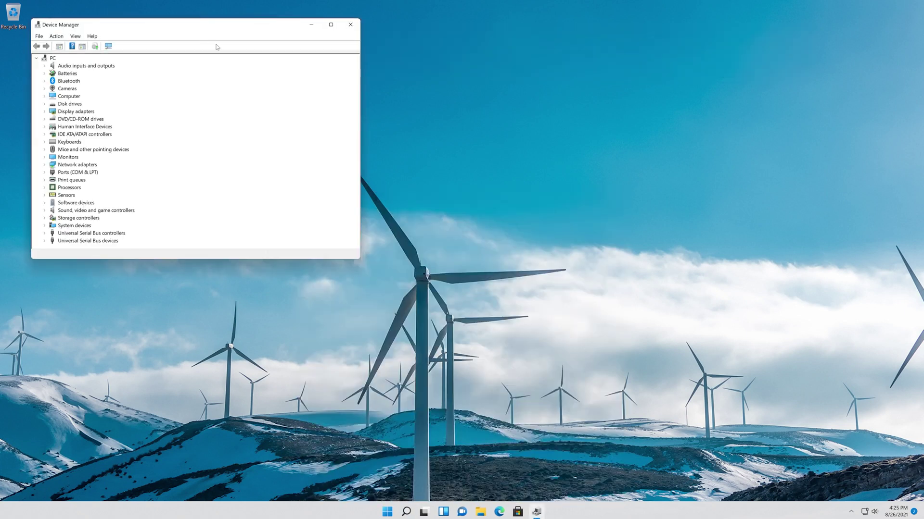
Expand Cameras and show Properties for the first Integrated Webcam.
left_click_drag(210, 27, 509, 131)
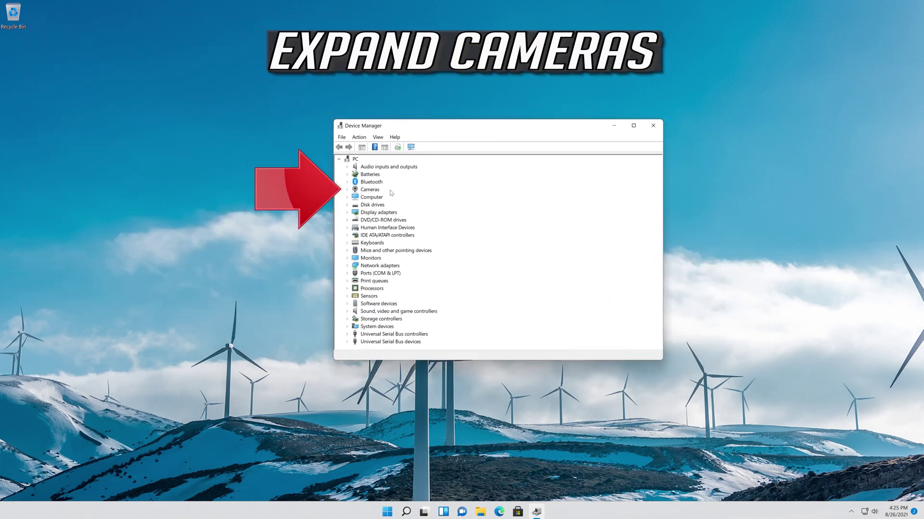
left_click(347, 191)
left_click(363, 201)
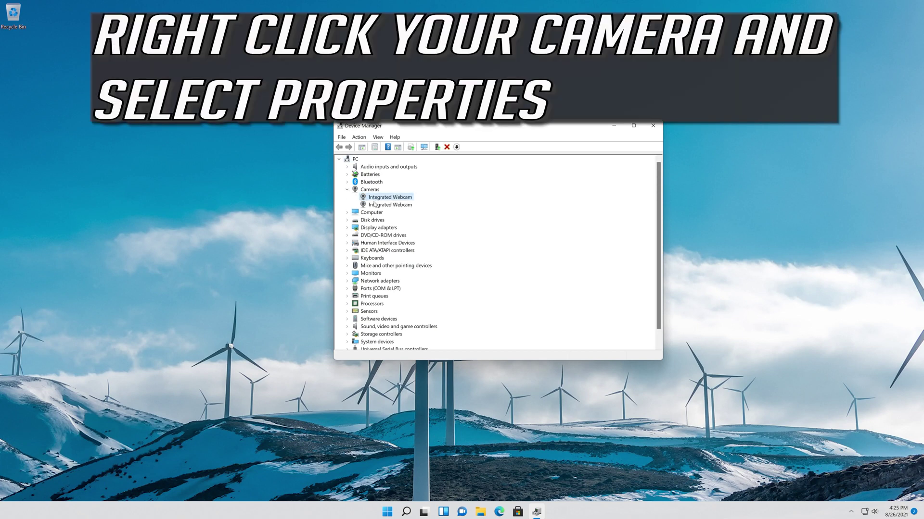
right_click(401, 198)
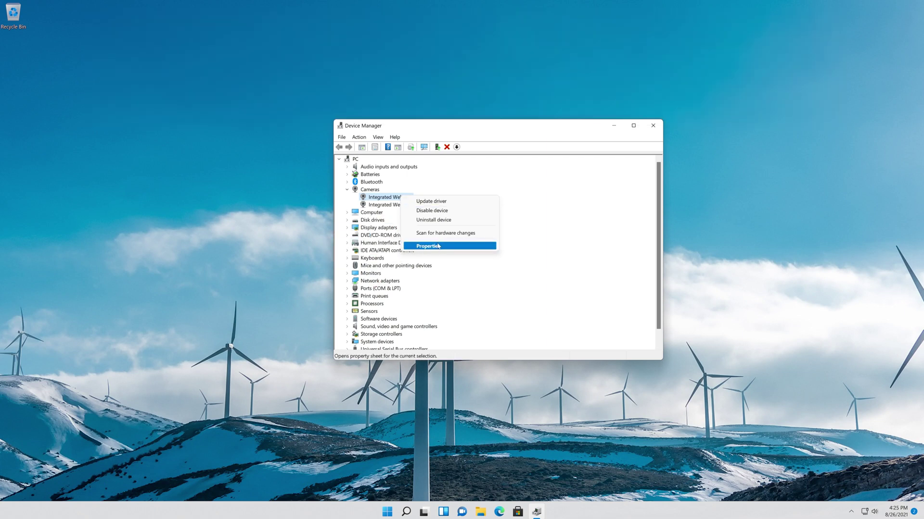
left_click(438, 246)
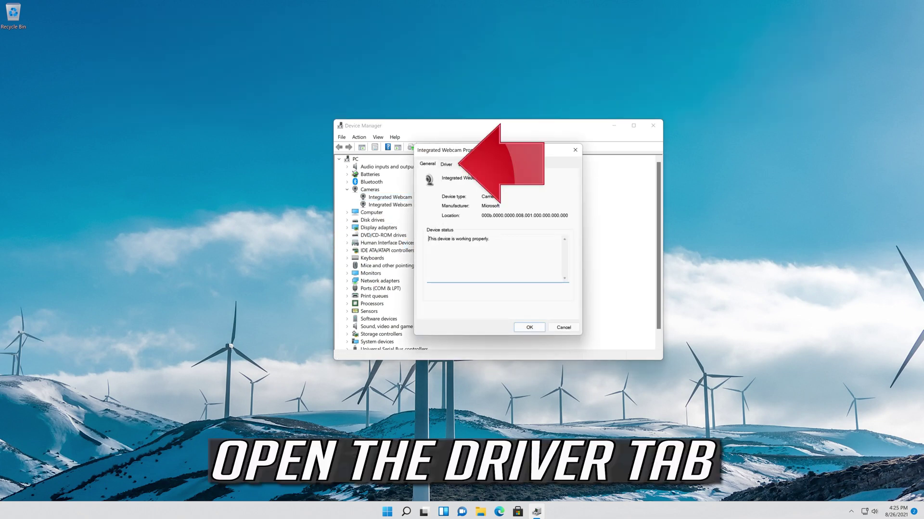
Update the Integrated Webcam driver to USB Video Device from the drivers already on the computer.
left_click(446, 165)
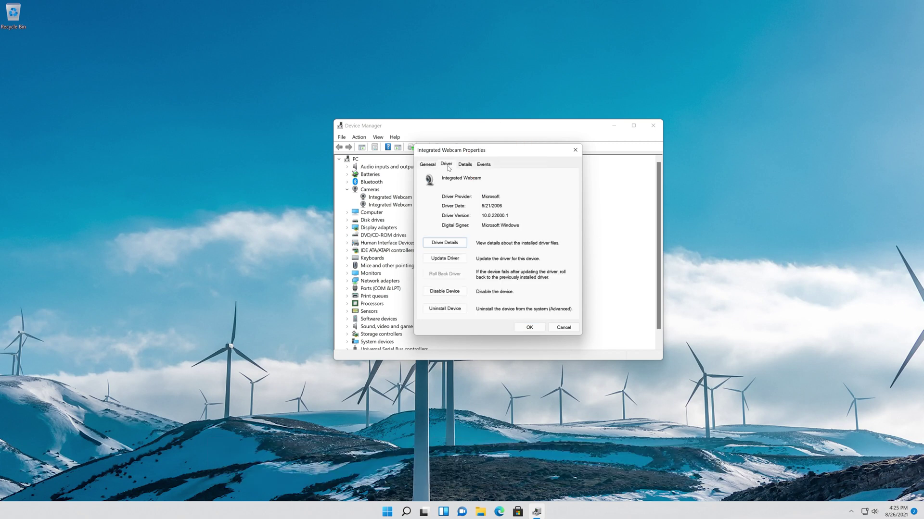
left_click(463, 259)
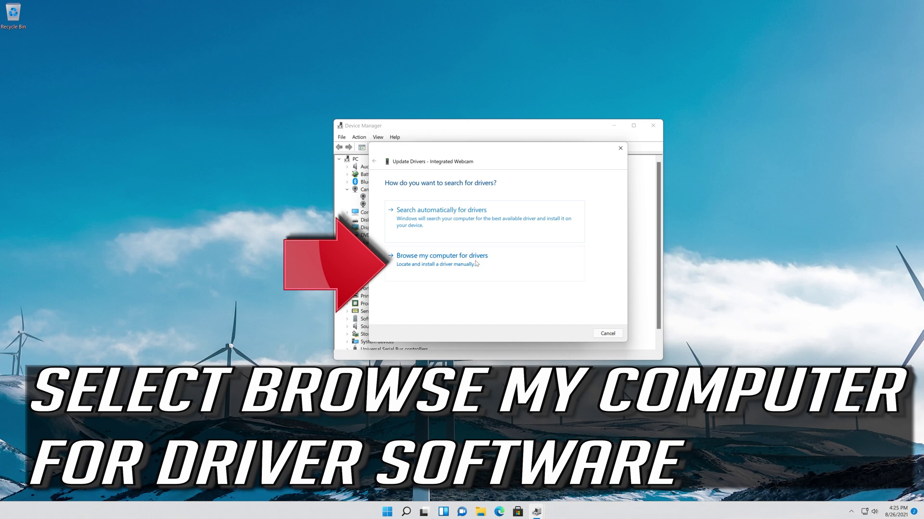
left_click(434, 272)
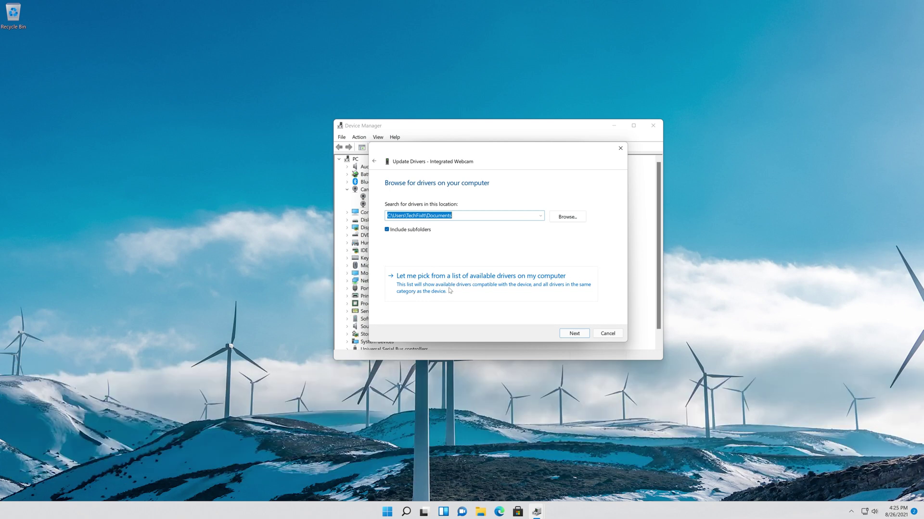
left_click(502, 287)
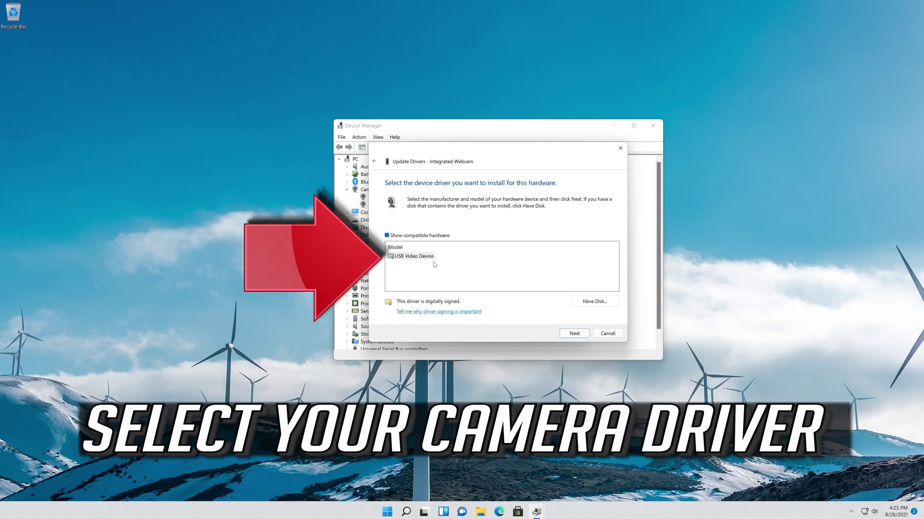
left_click(406, 258)
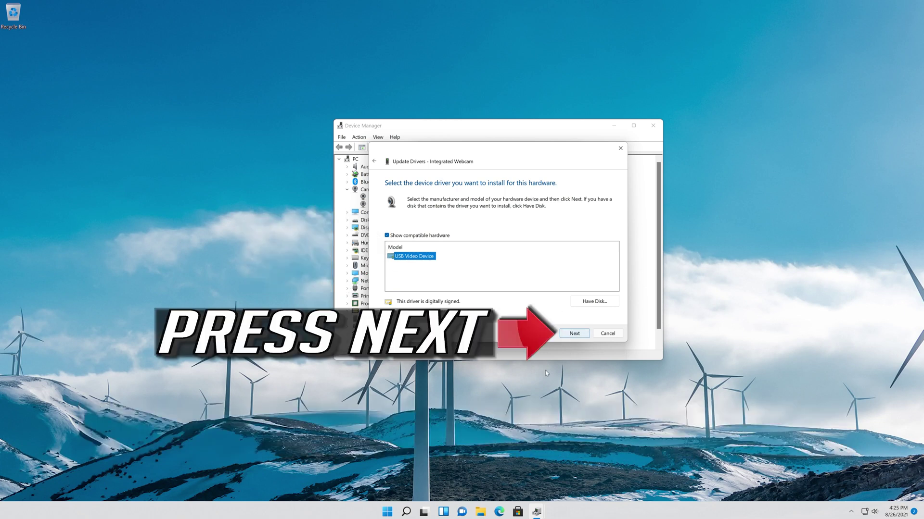
left_click(574, 334)
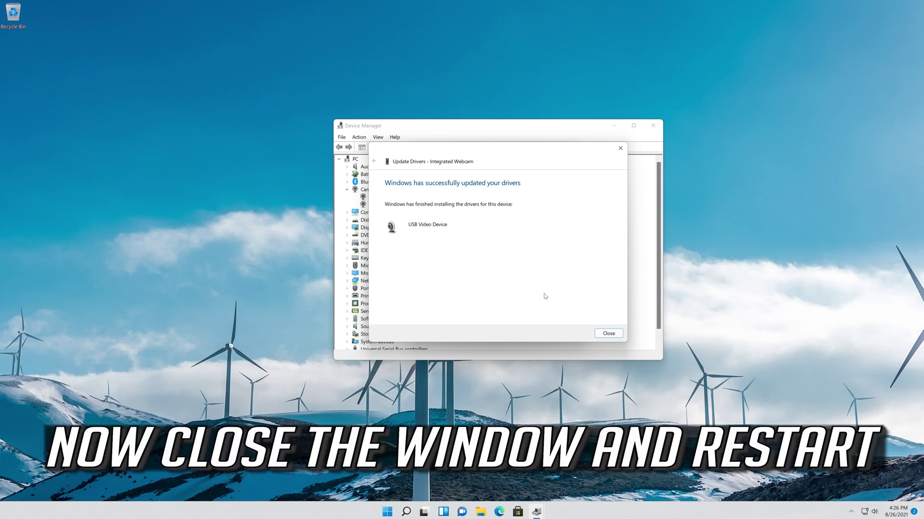
Close the update wizard, the webcam properties and Device Manager, bringing up the Start menu.
left_click(600, 333)
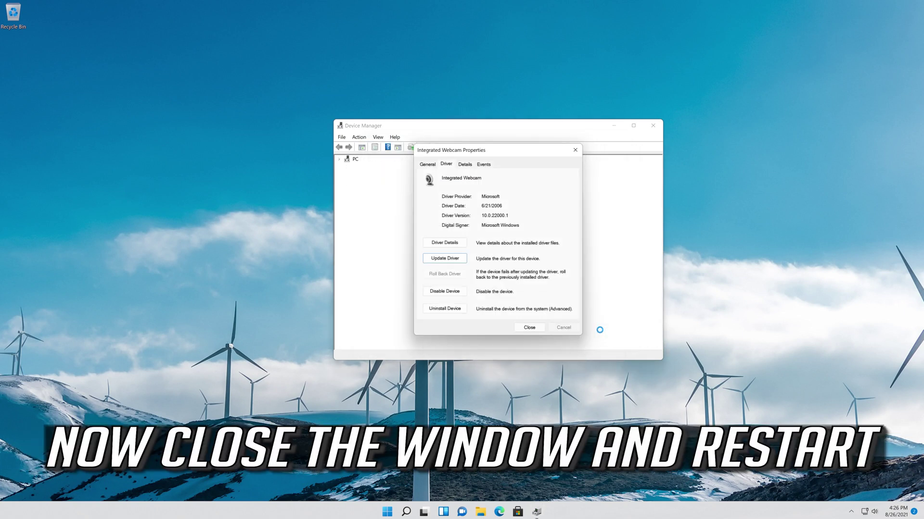
left_click(537, 329)
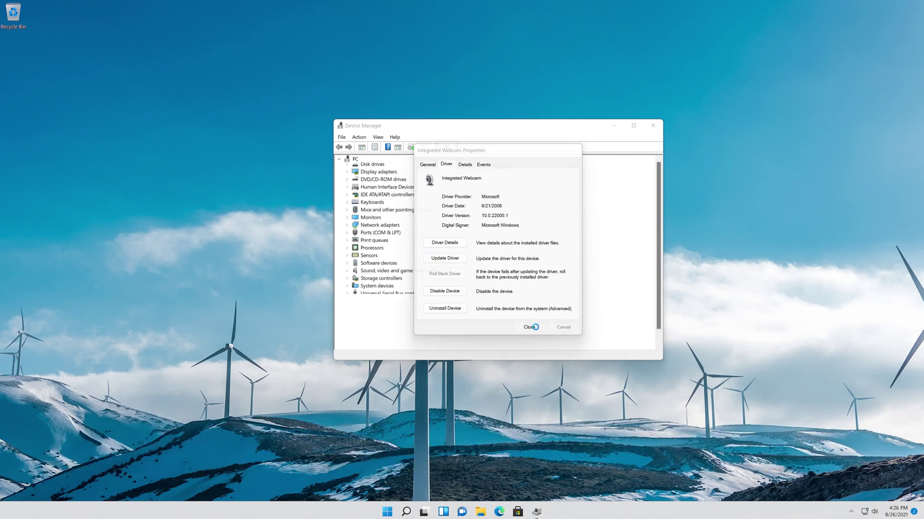
left_click(652, 126)
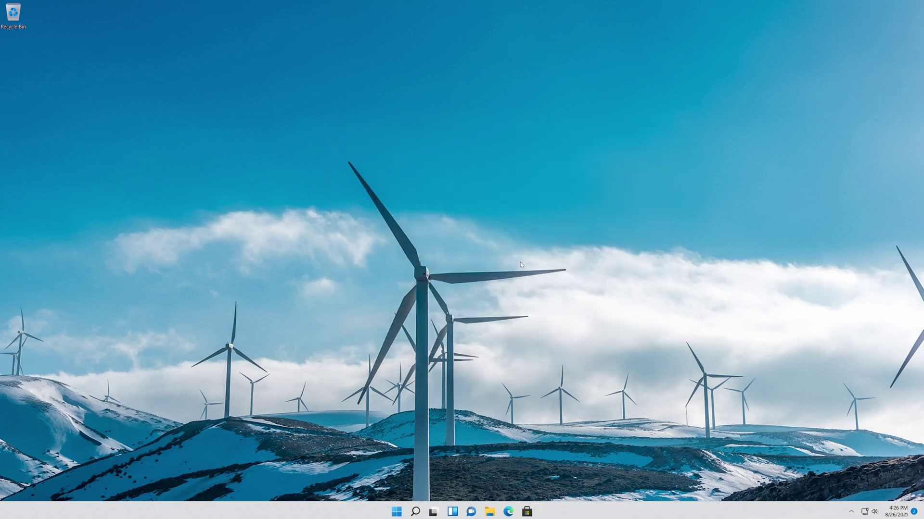
left_click(396, 512)
Search Start for 'device manager' and open Device Manager from the best match.
key("super")
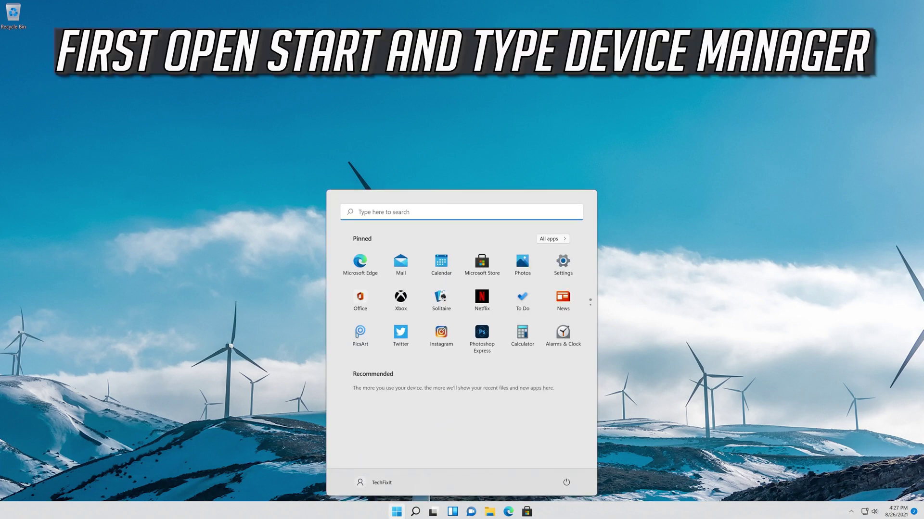
type("device man")
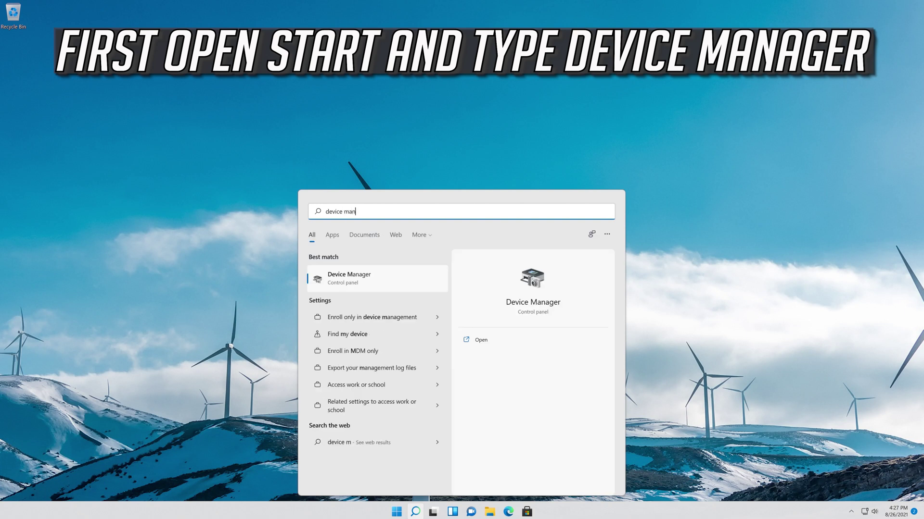
type("ager")
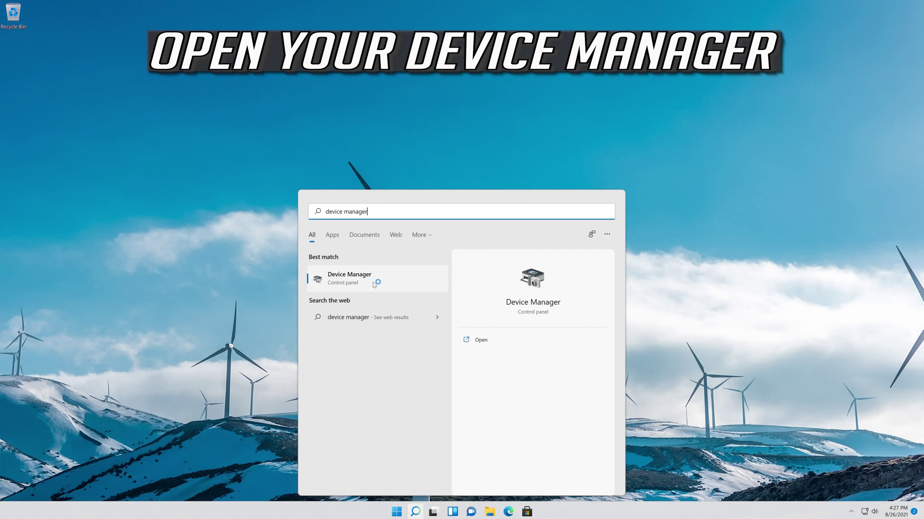
left_click(374, 285)
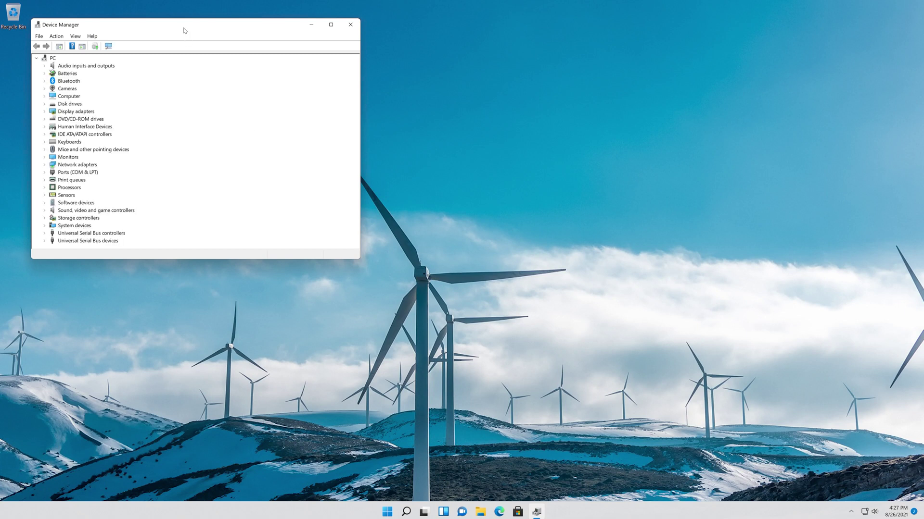
Show the Driver tab of the first Integrated Webcam under Cameras, version 10.0.22000.1.
left_click_drag(184, 29, 443, 120)
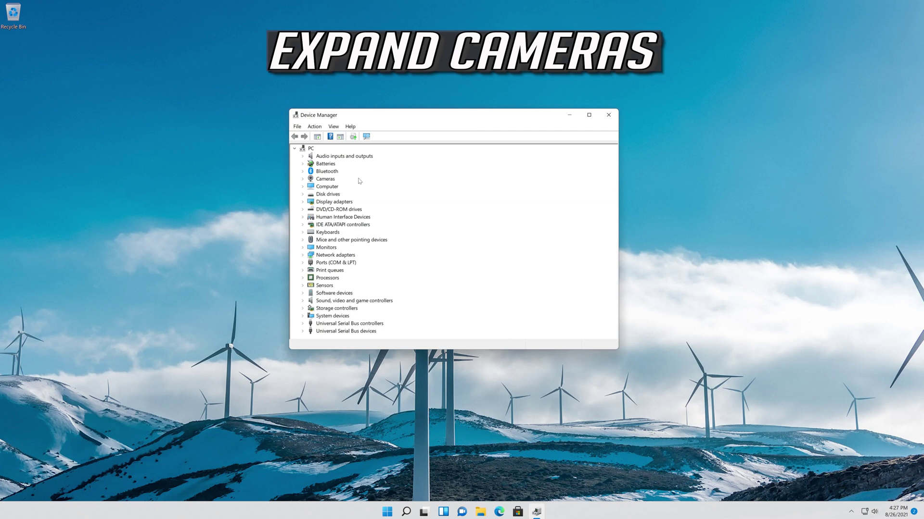
left_click(303, 179)
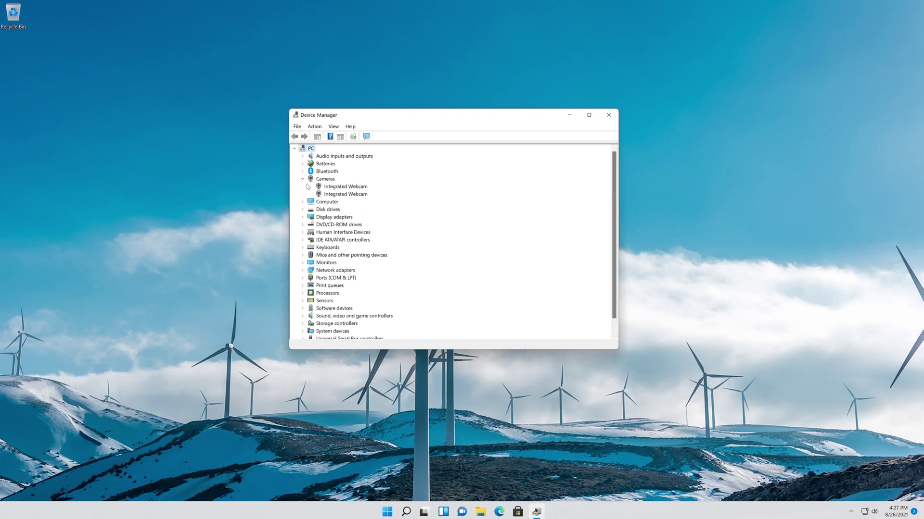
right_click(355, 188)
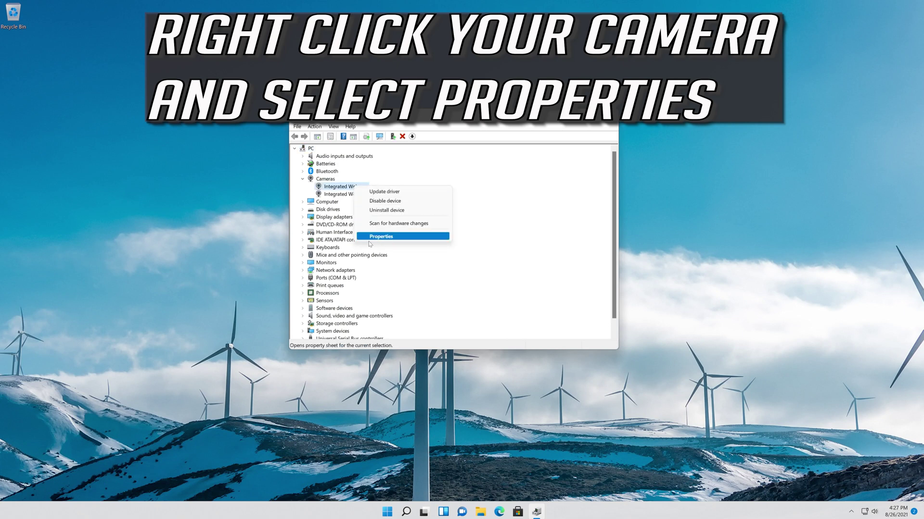
left_click(390, 239)
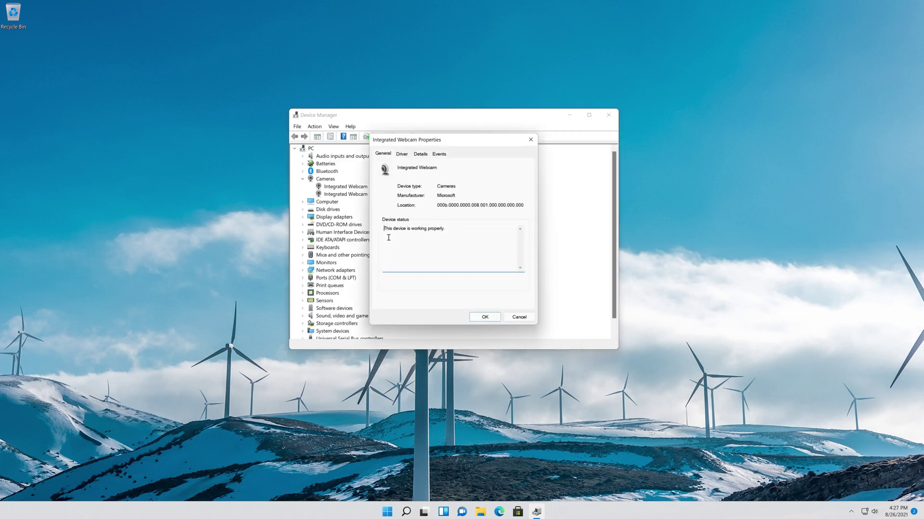
left_click(407, 155)
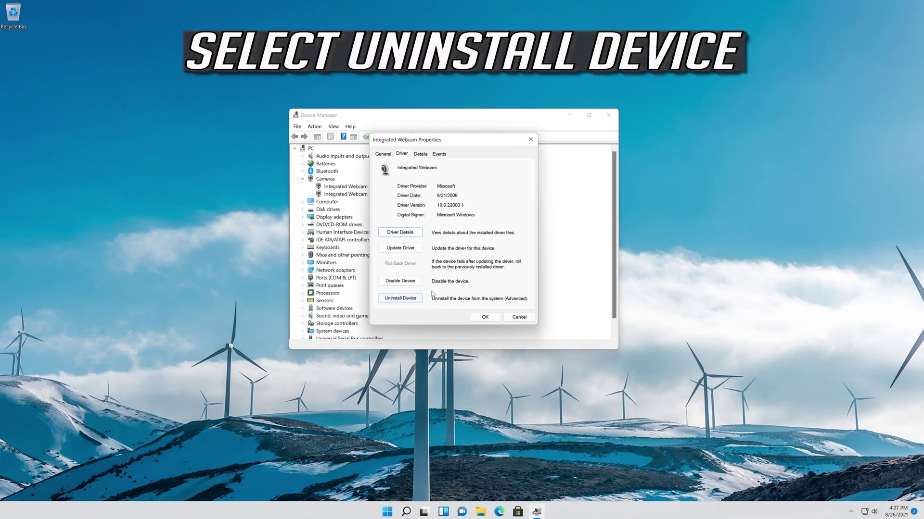
Uninstall the first Integrated Webcam device and confirm its removal.
left_click(402, 302)
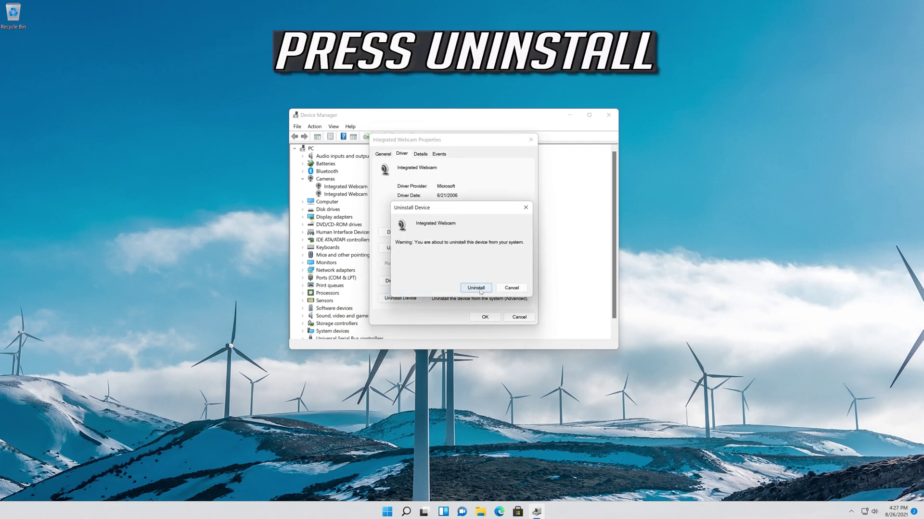
left_click(479, 290)
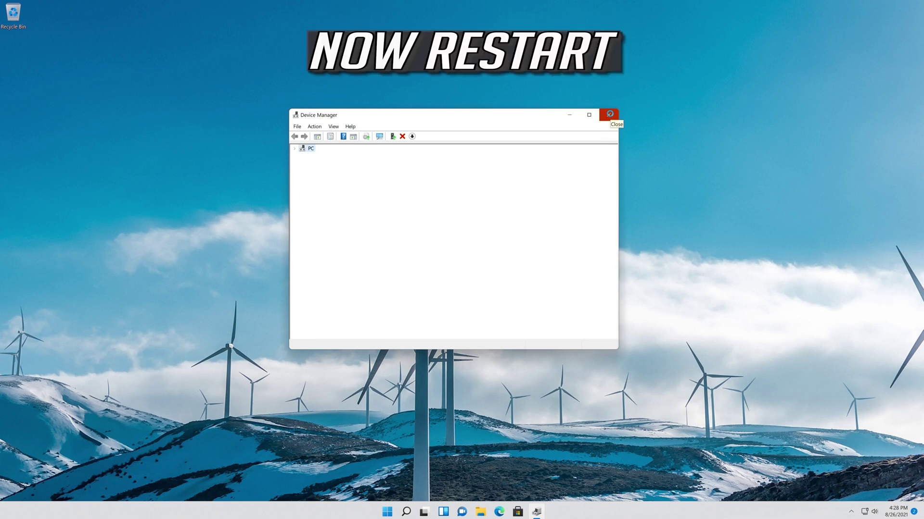
Close Device Manager and bring up the Start menu to restart the computer.
left_click(609, 115)
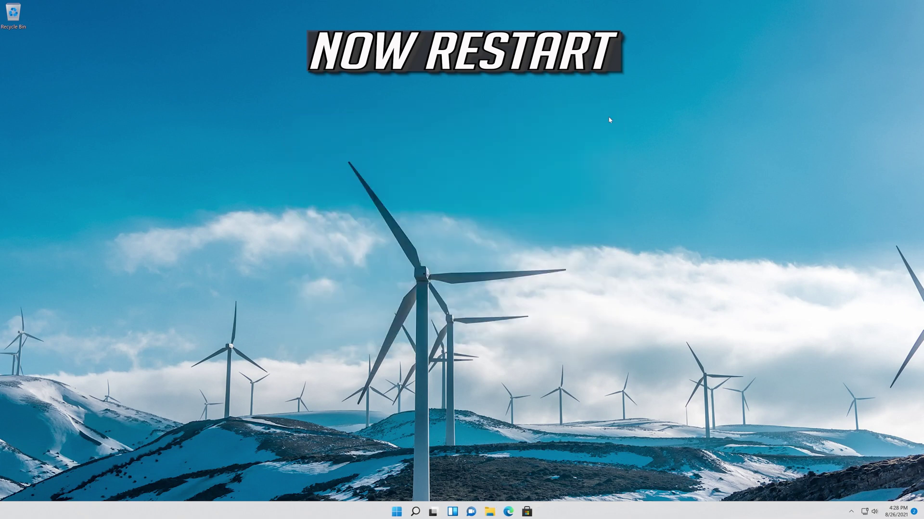
left_click(397, 512)
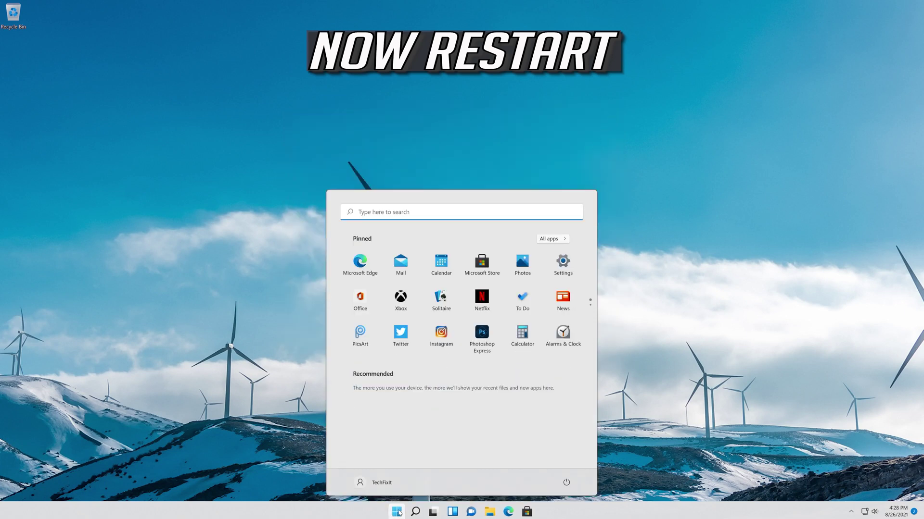